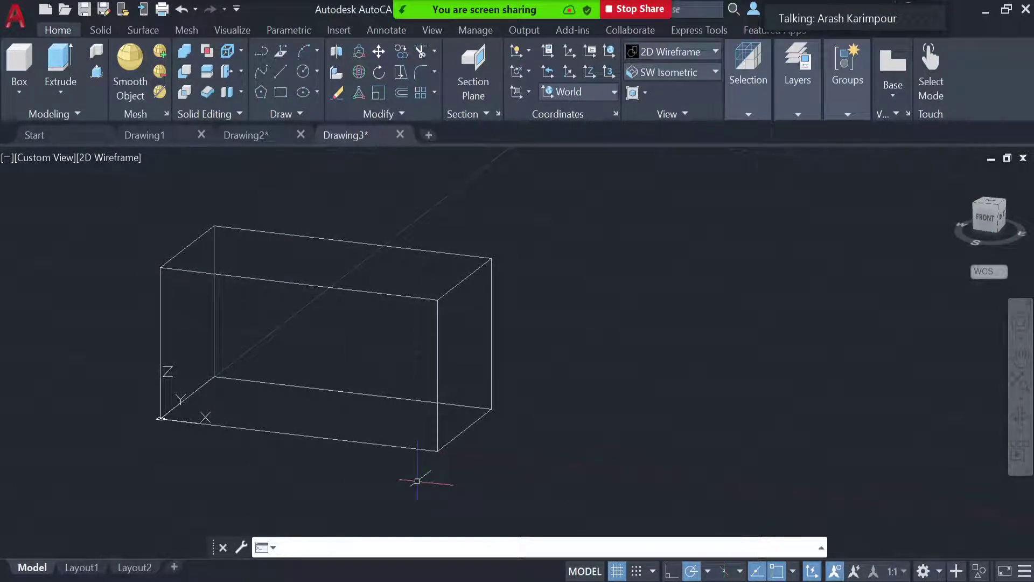
- Place the UCS origin at the box's top front-left corner, with X along the front edge and Y along the left edge
key(Return)
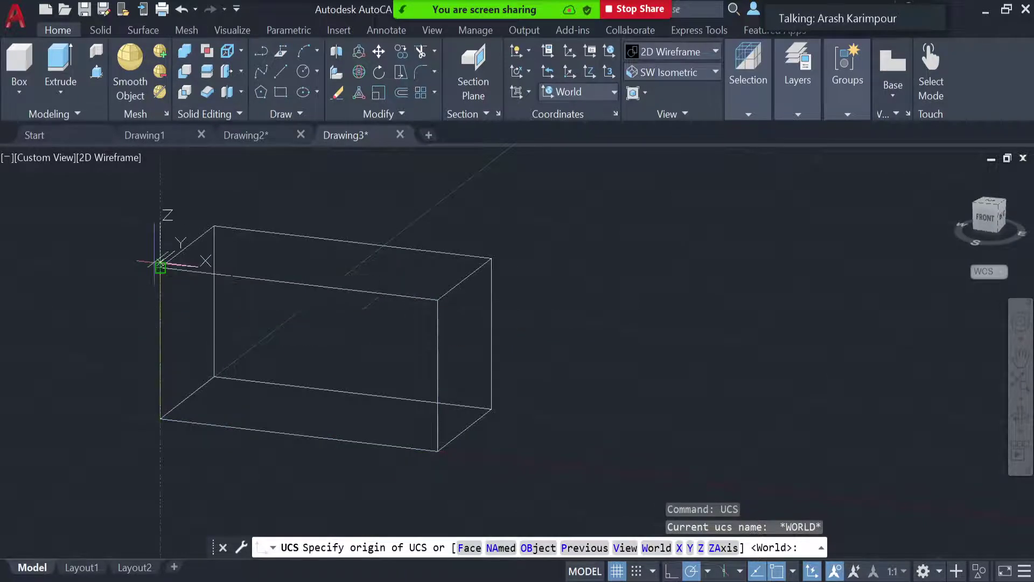
click(160, 268)
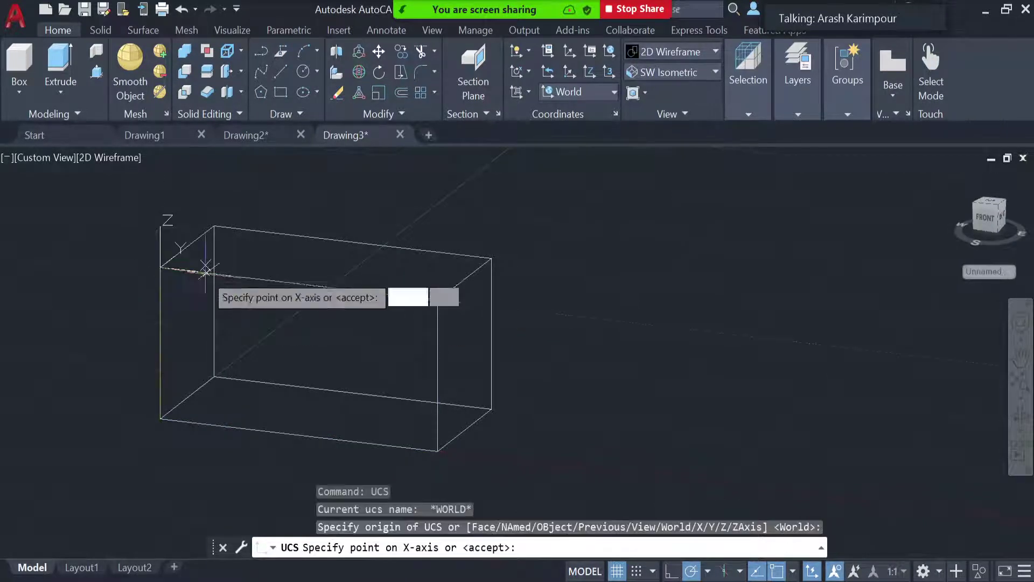
click(218, 274)
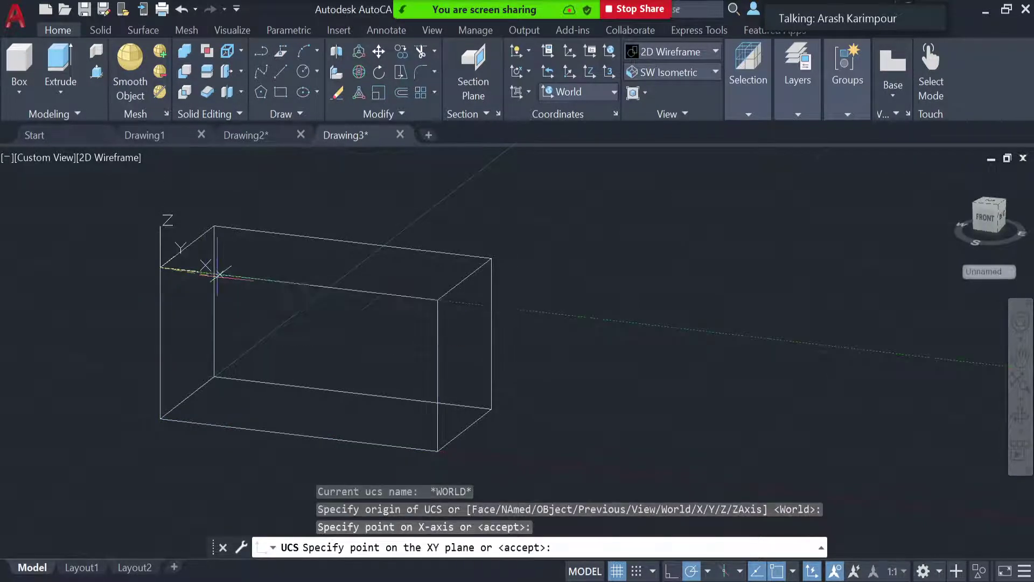
click(200, 237)
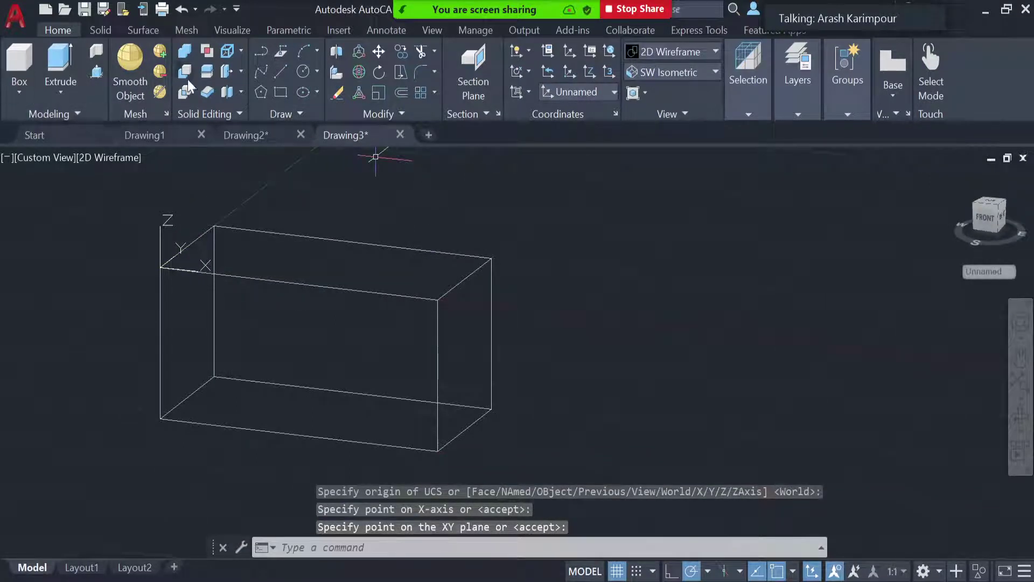
- Draw a small rectangle on the box's top face near the middle of its length
click(279, 91)
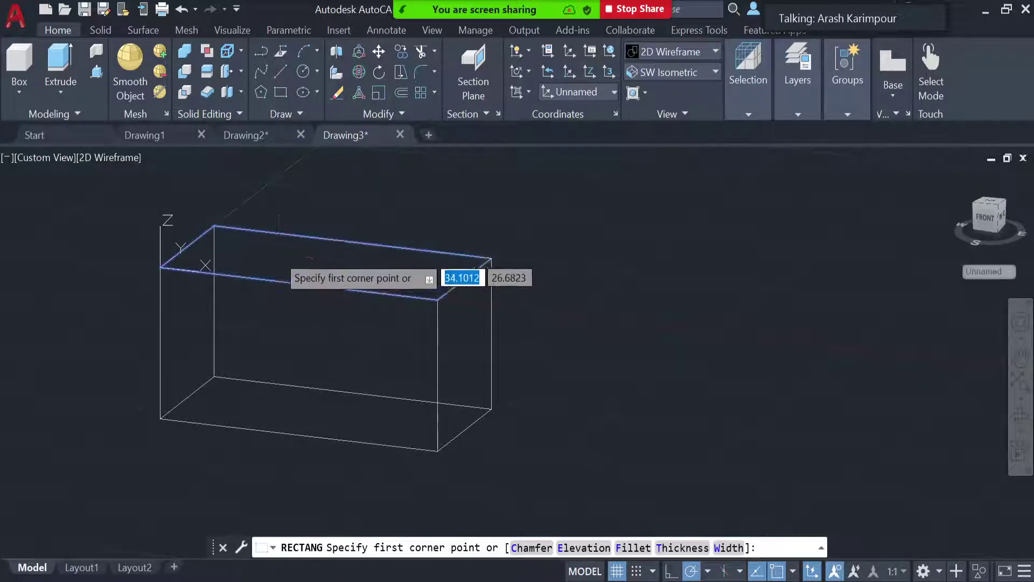
click(291, 251)
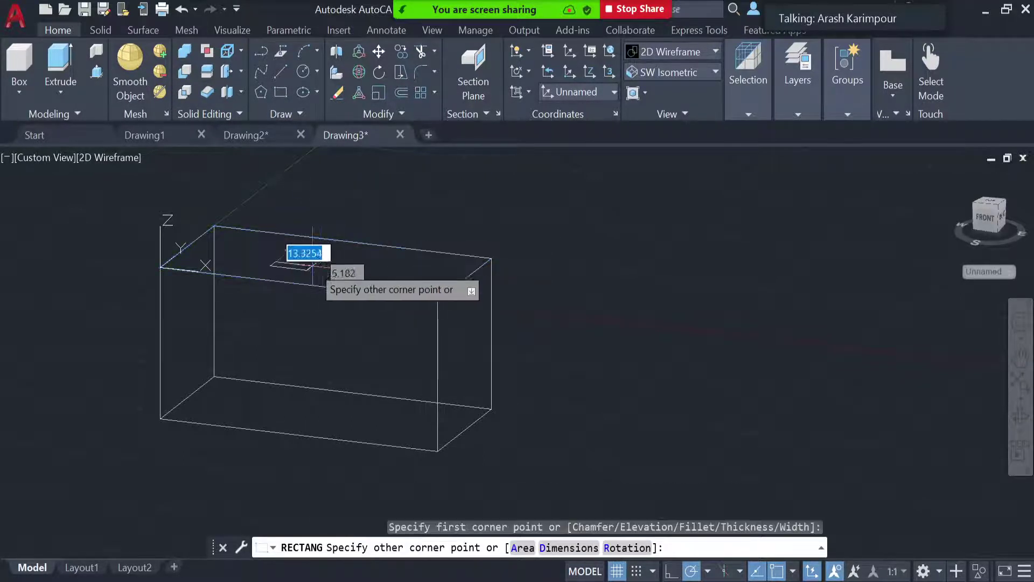
click(354, 259)
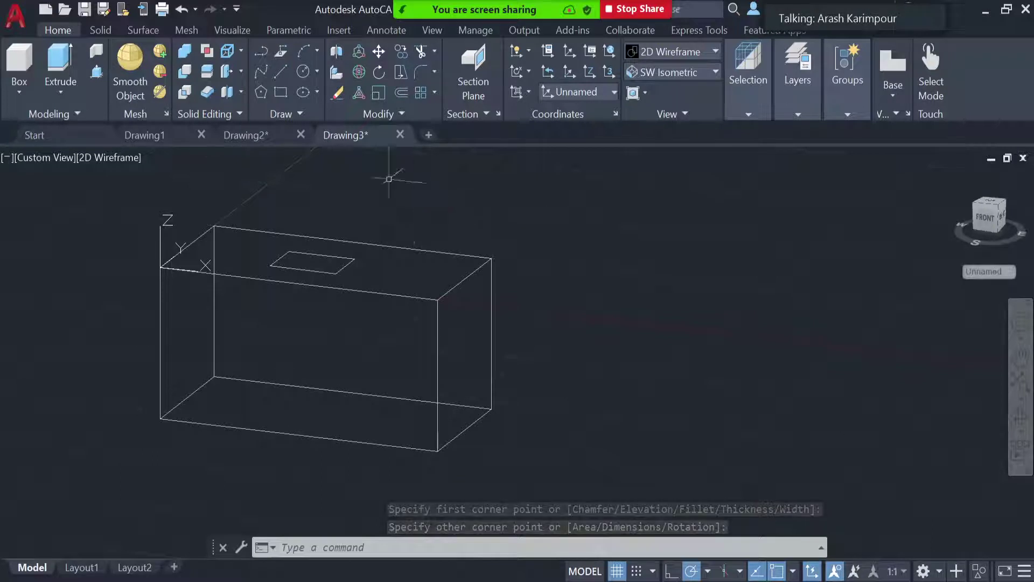
- Extrude the small top-face rectangle upward about 20.8 units as a solid and restore the World UCS
click(59, 53)
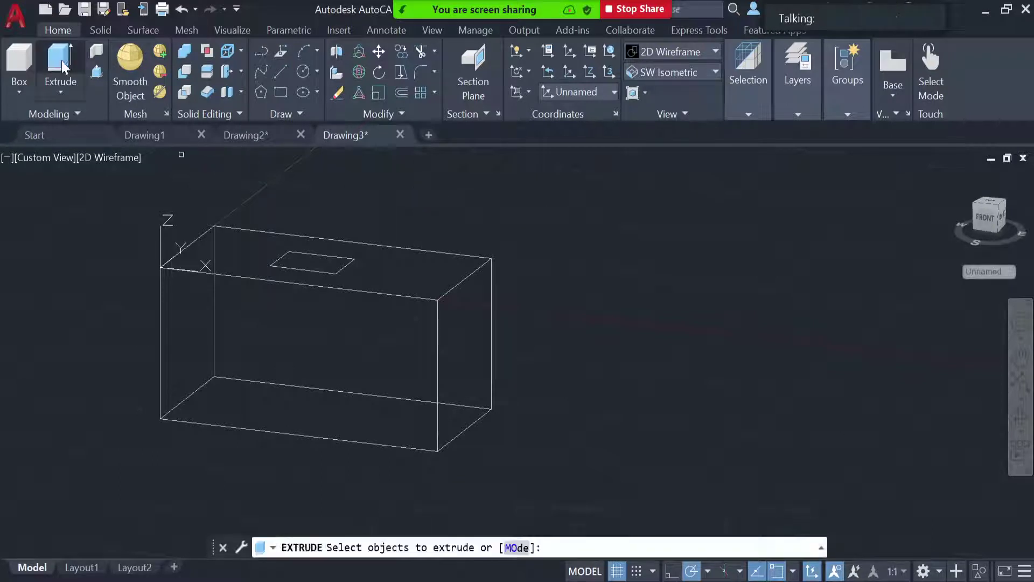
click(342, 269)
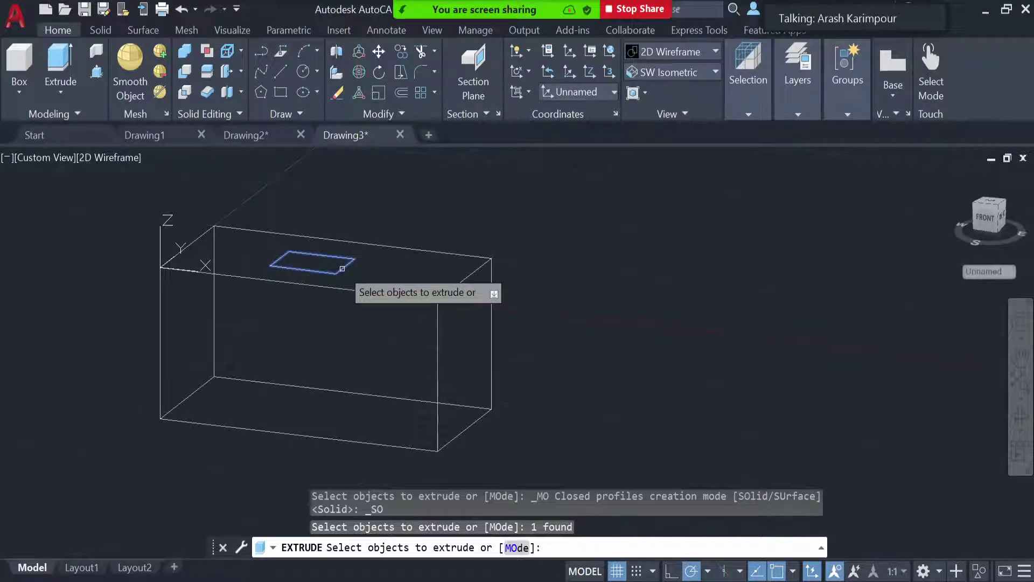
key(Return)
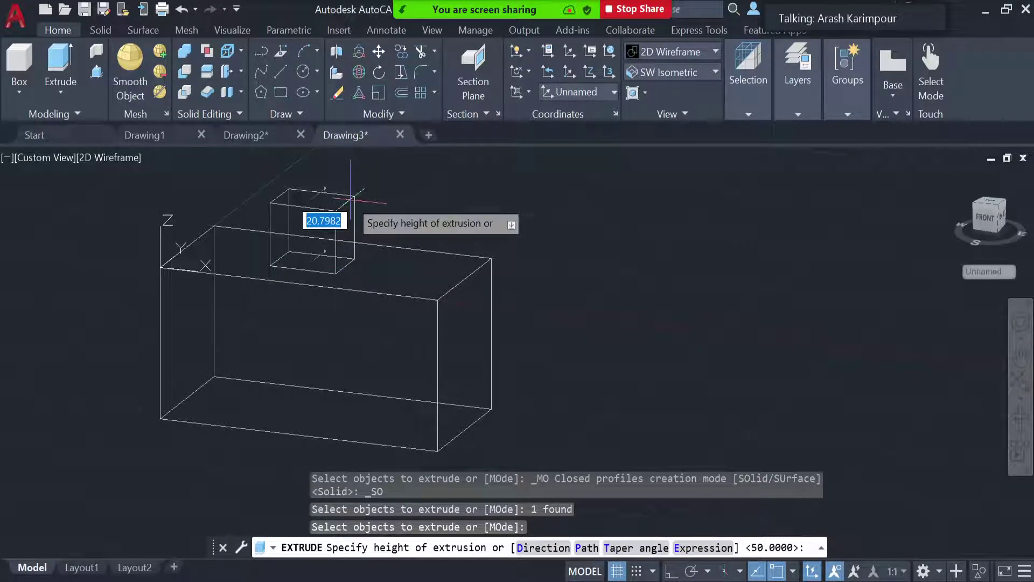
click(351, 200)
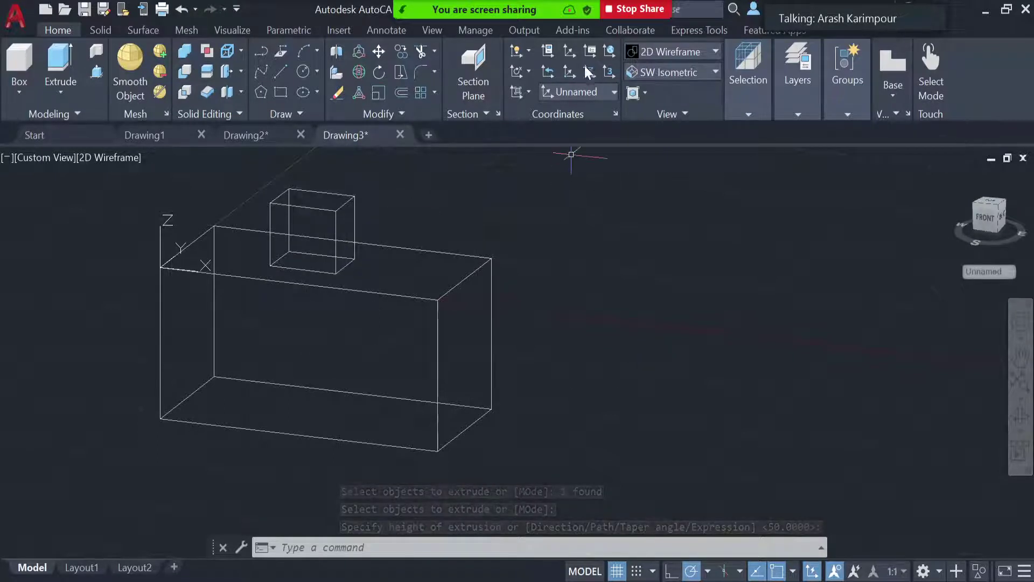
click(610, 52)
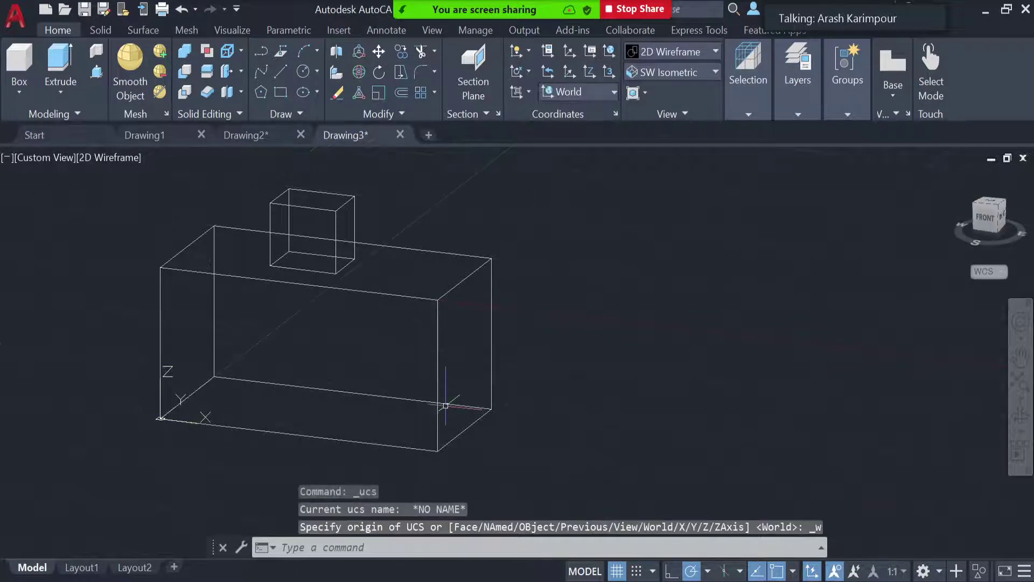
- Preview the model in the Shaded with edges visual style and return it to 2D Wireframe
click(706, 52)
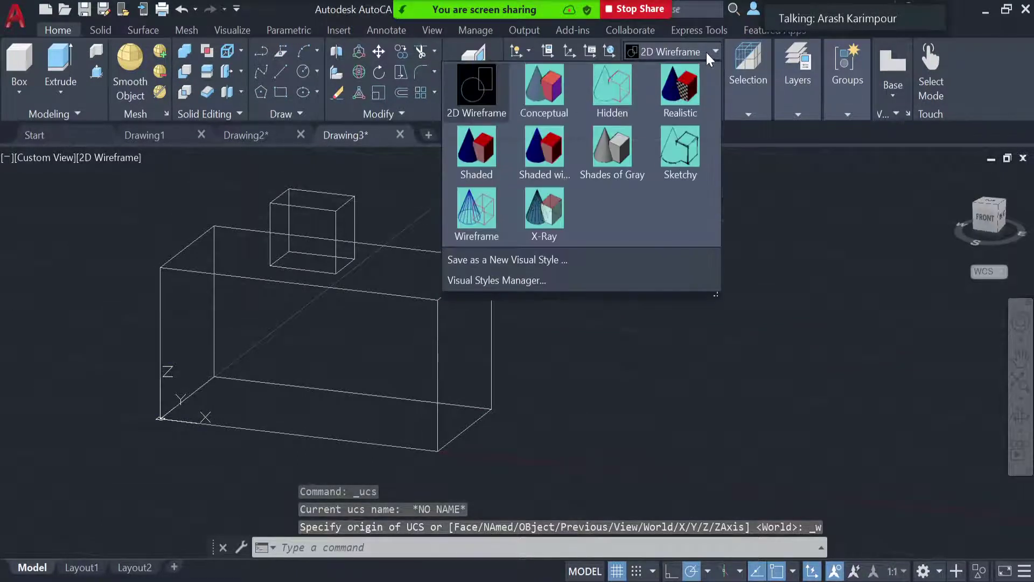
click(548, 157)
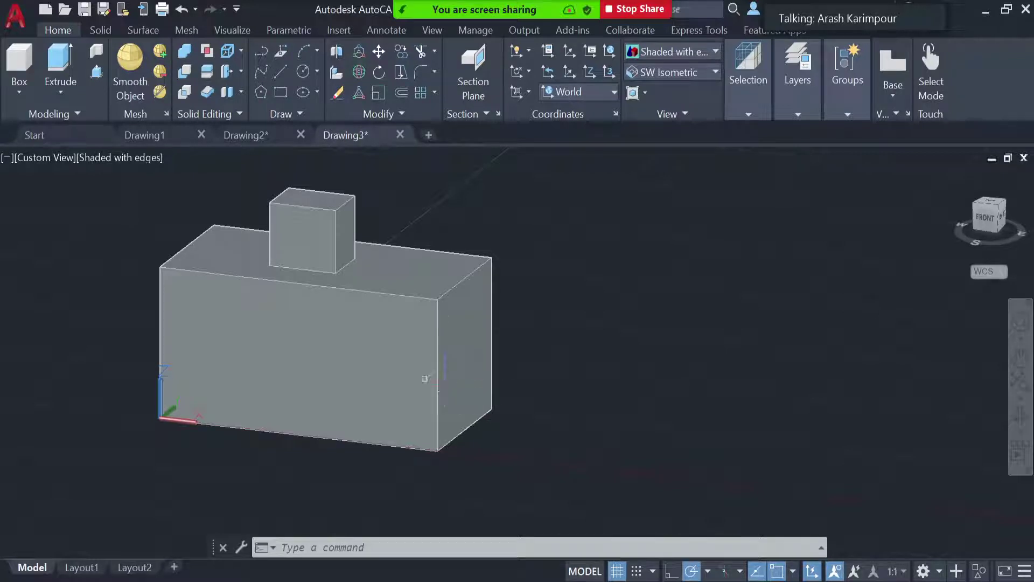
click(671, 53)
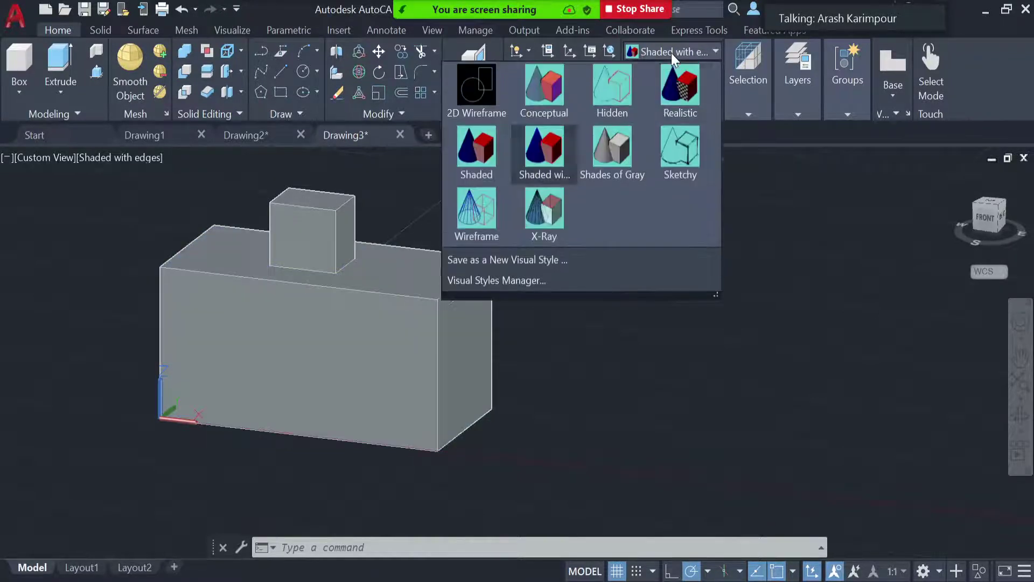
click(486, 98)
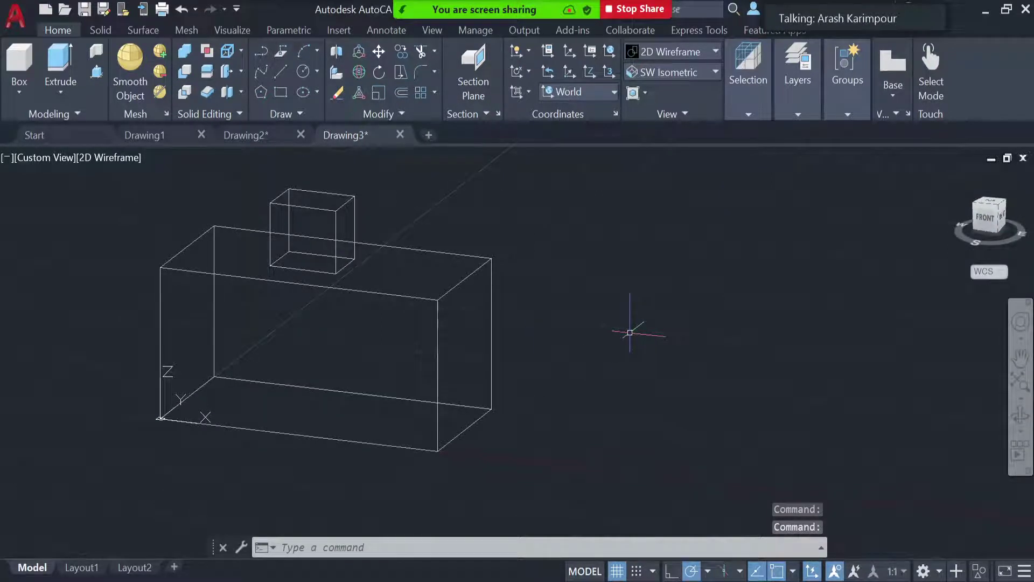
- Draw a circle of about 14 units radius centred on the box's right end face
click(304, 71)
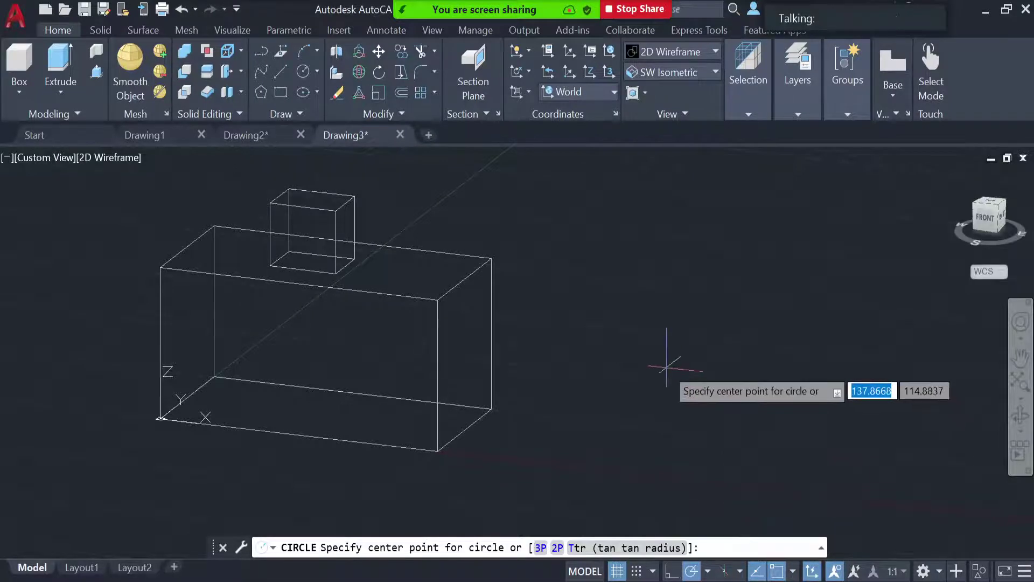
click(467, 359)
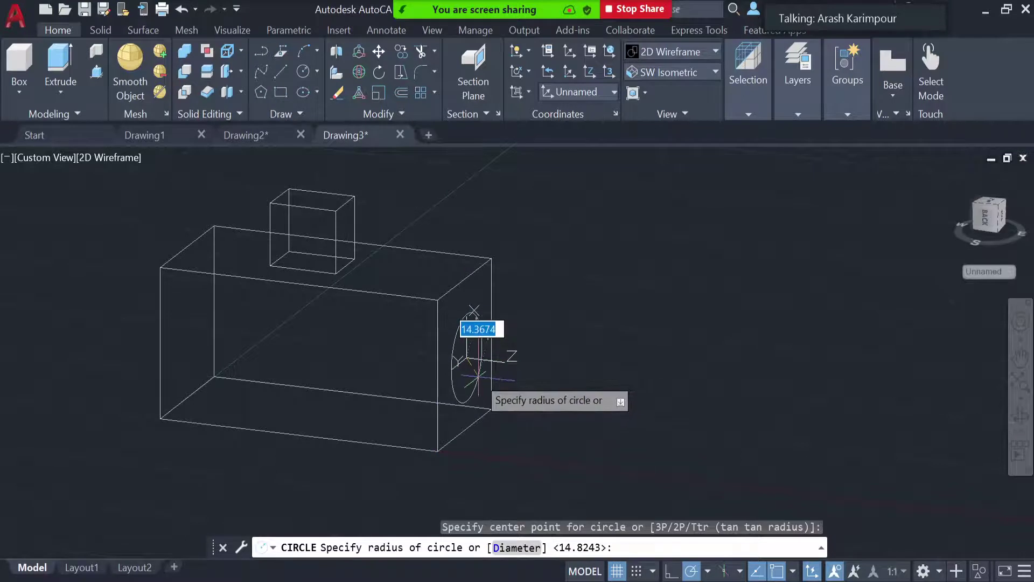
click(475, 311)
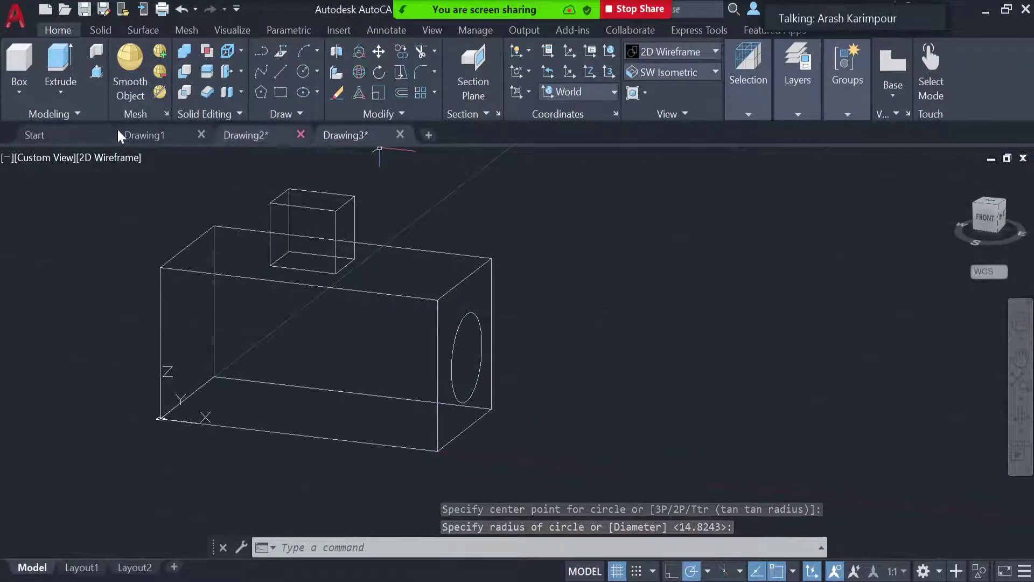
- Extrude the circle outward from the box's right end face by about 29.4 units
click(57, 64)
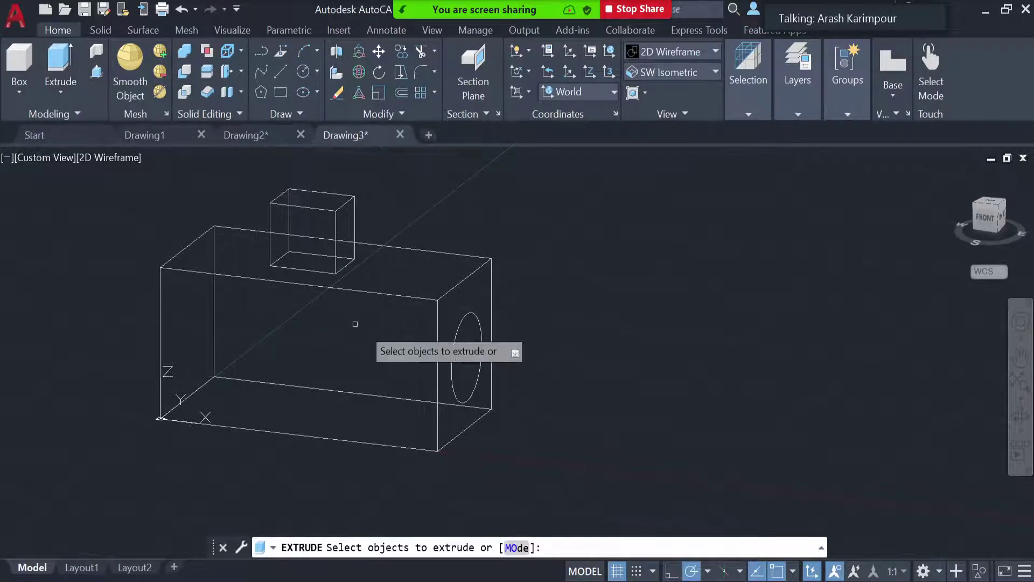
click(456, 391)
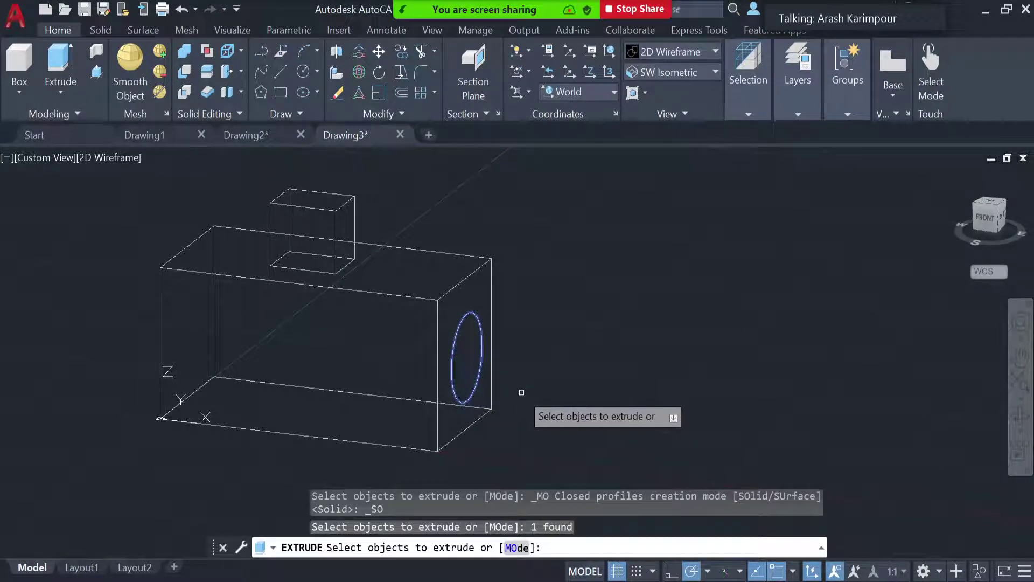
key(Return)
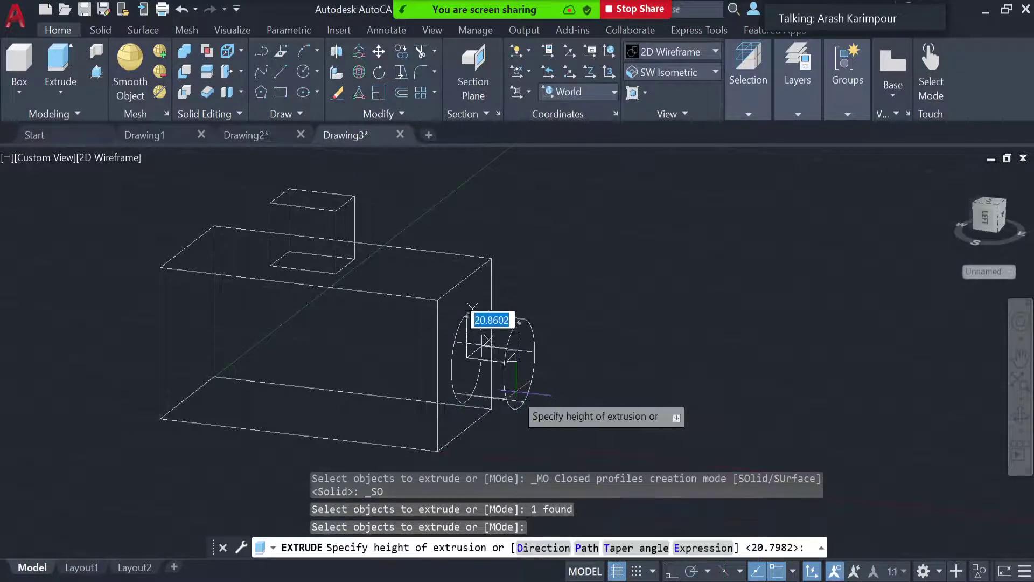
click(545, 400)
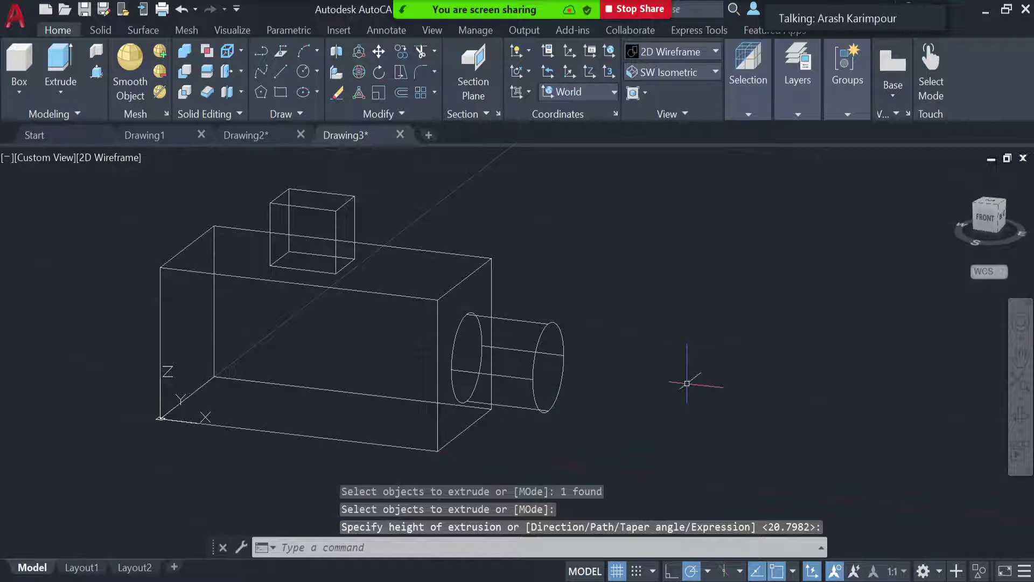
- Inspect the model from the back in Shaded with edges and switch back to 2D Wireframe
click(683, 48)
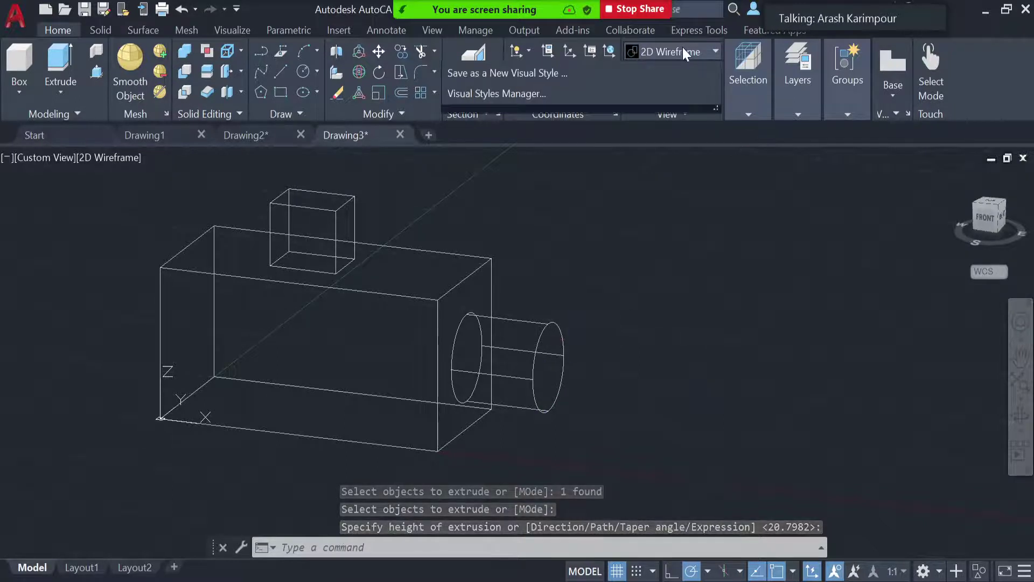
click(551, 149)
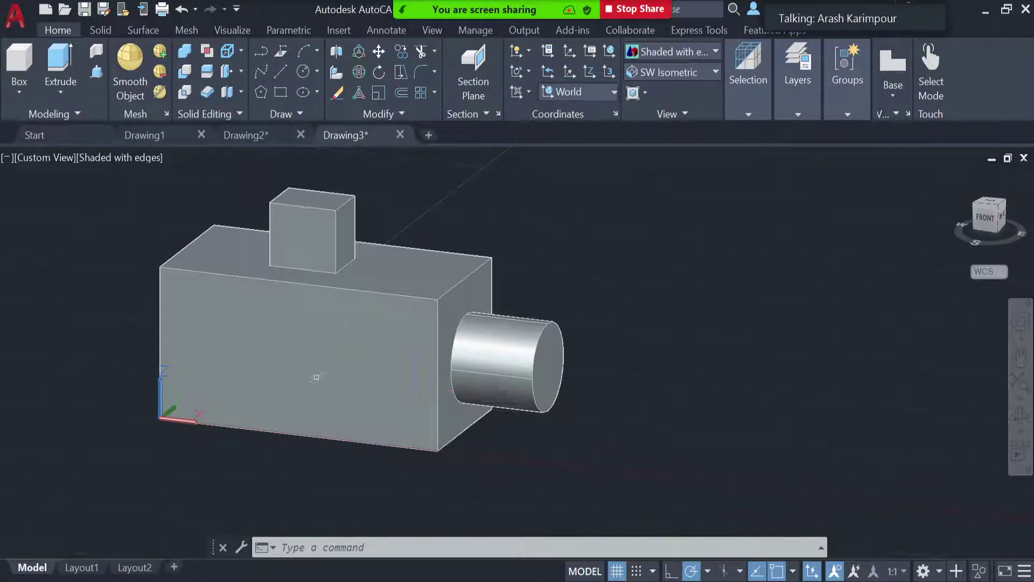
mouse_move(328, 373)
shift+middle_drag(772, 400, 531, 395)
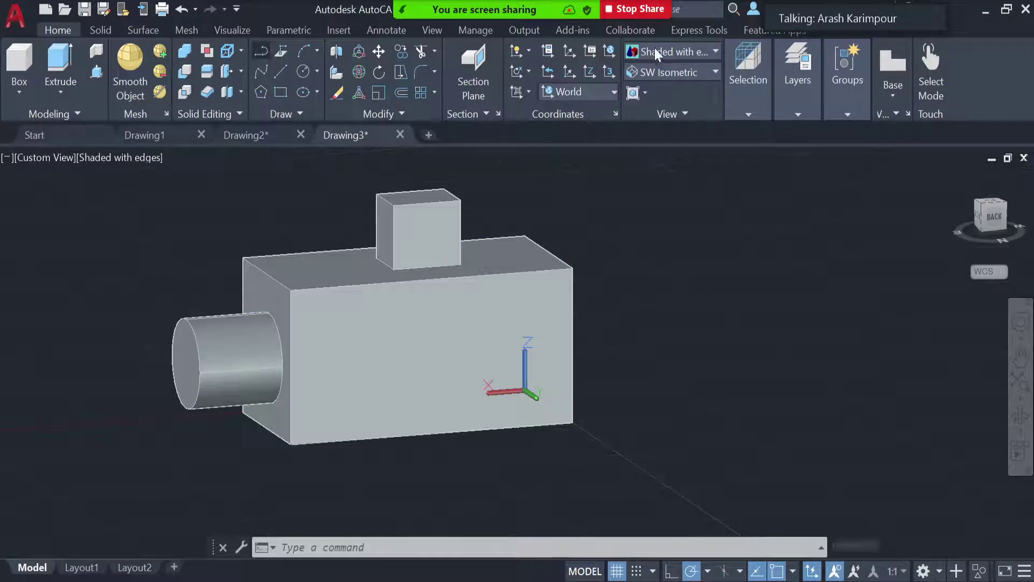
click(677, 49)
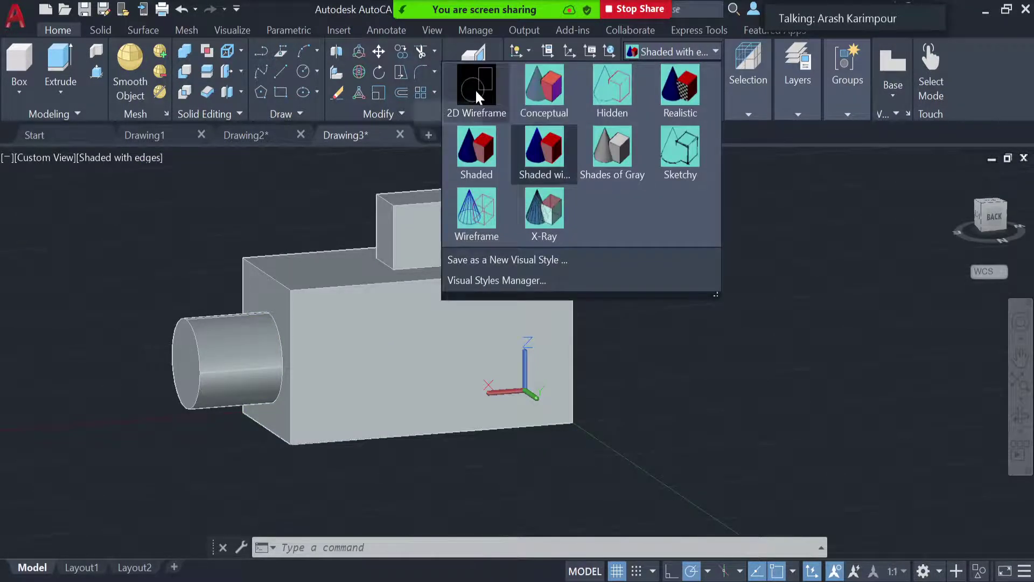
click(476, 89)
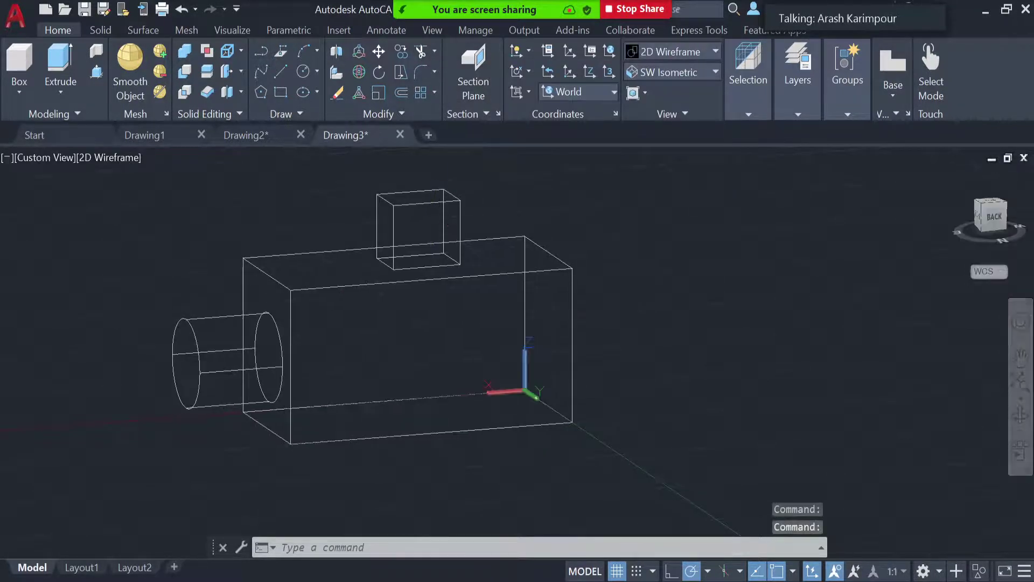
- Draw a closed right-triangle polyline on the box's back face, with a vertical leg of about 19.5 units
shift+middle_drag(386, 366, 385, 320)
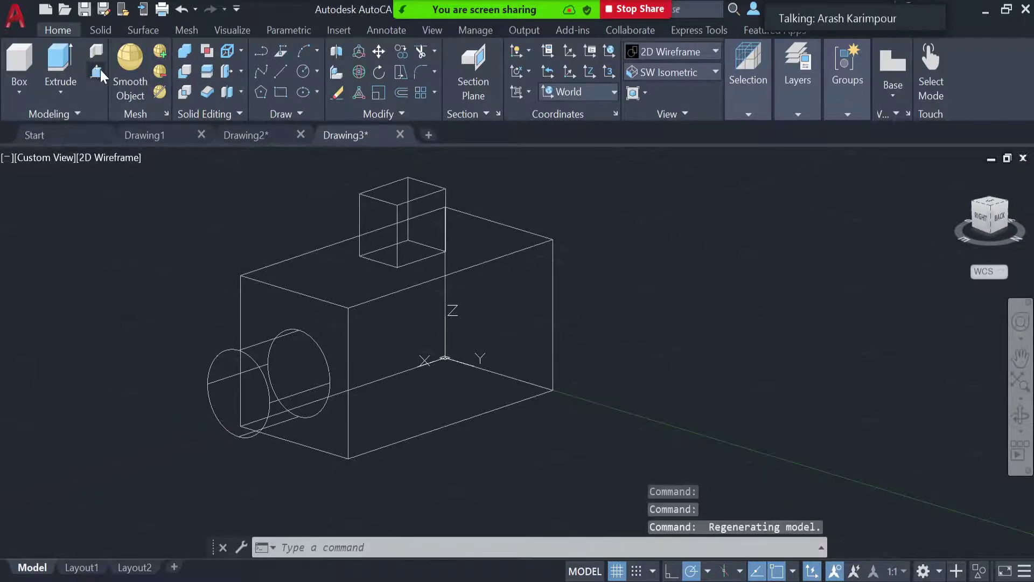
click(261, 51)
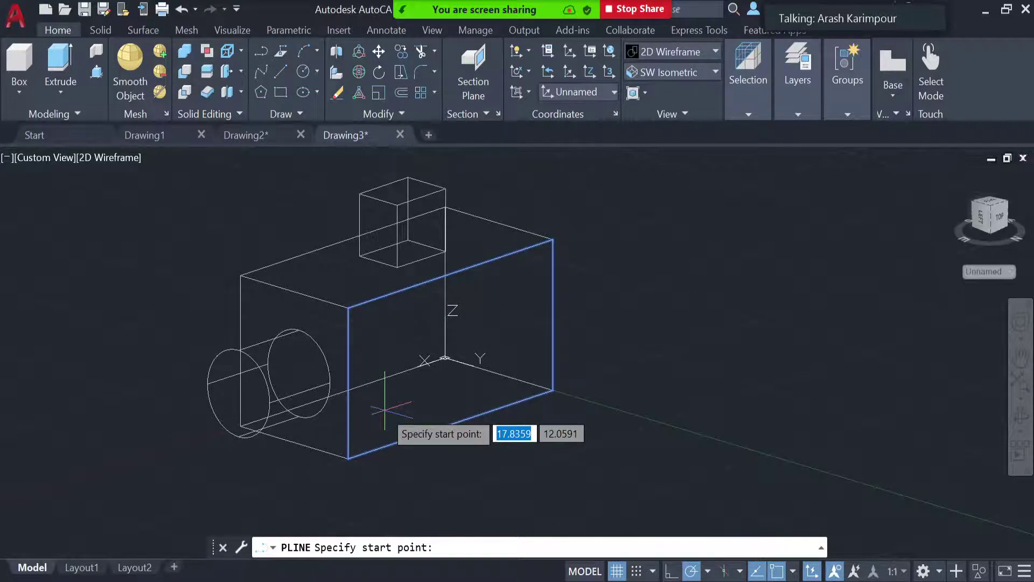
click(385, 411)
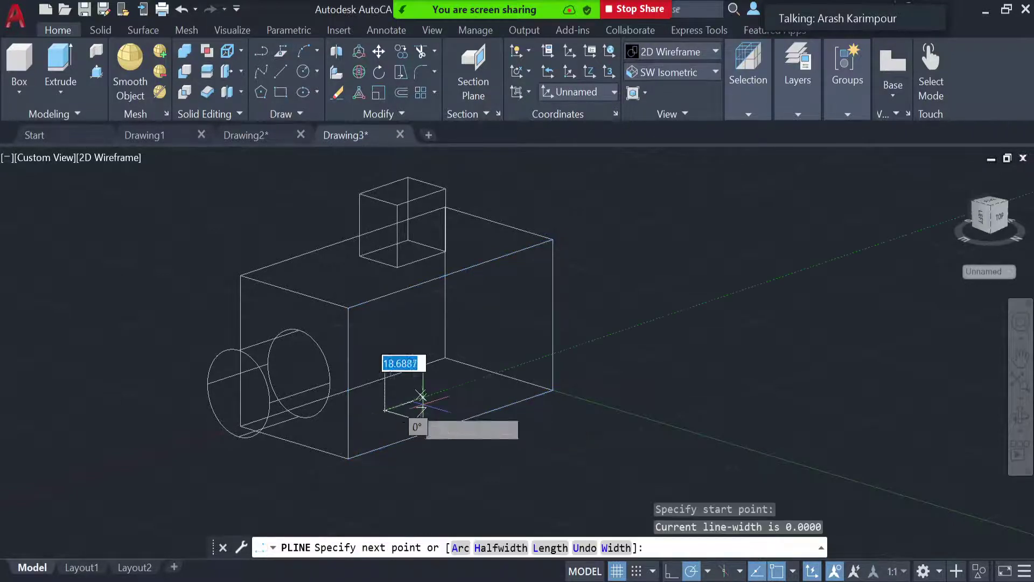
click(439, 391)
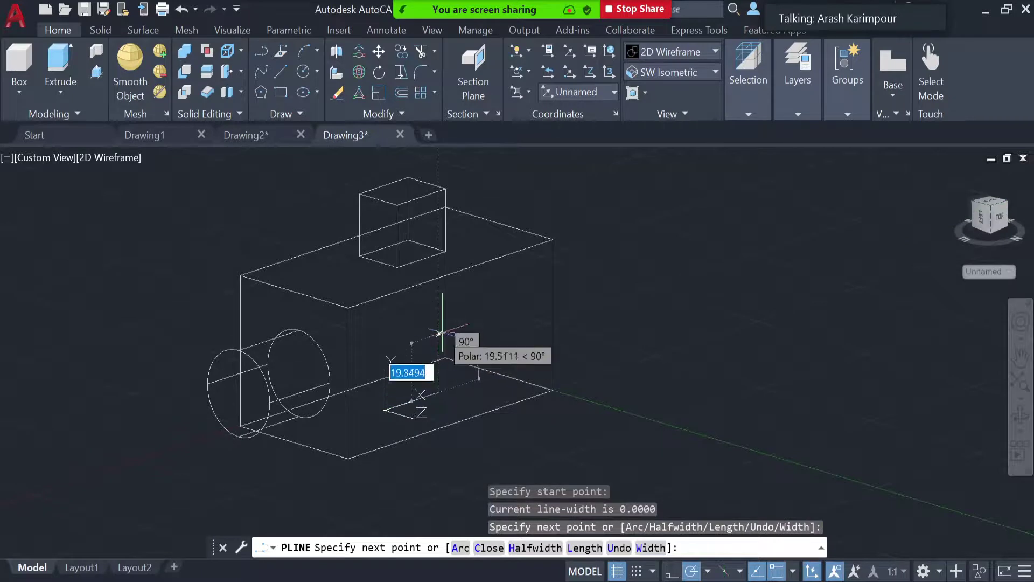
click(439, 333)
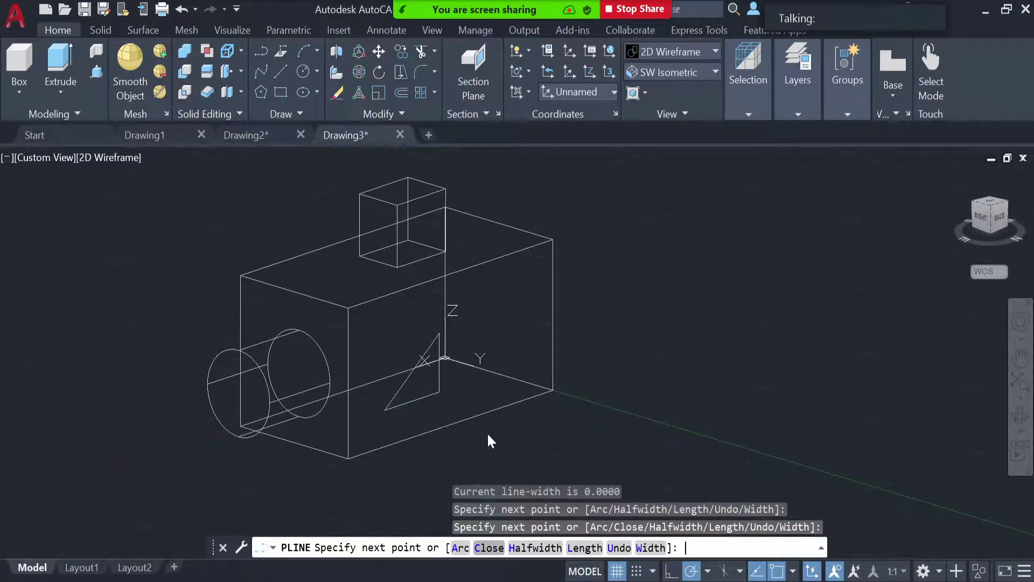
text(c)
key(Return)
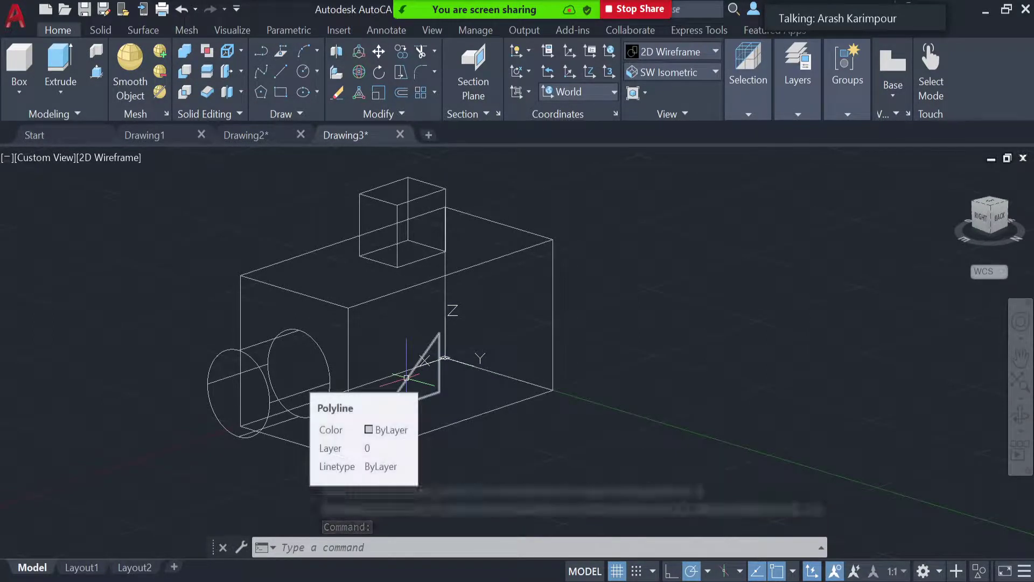
- Extrude the triangular polyline outward from the box's back face to form a solid wedge
click(60, 64)
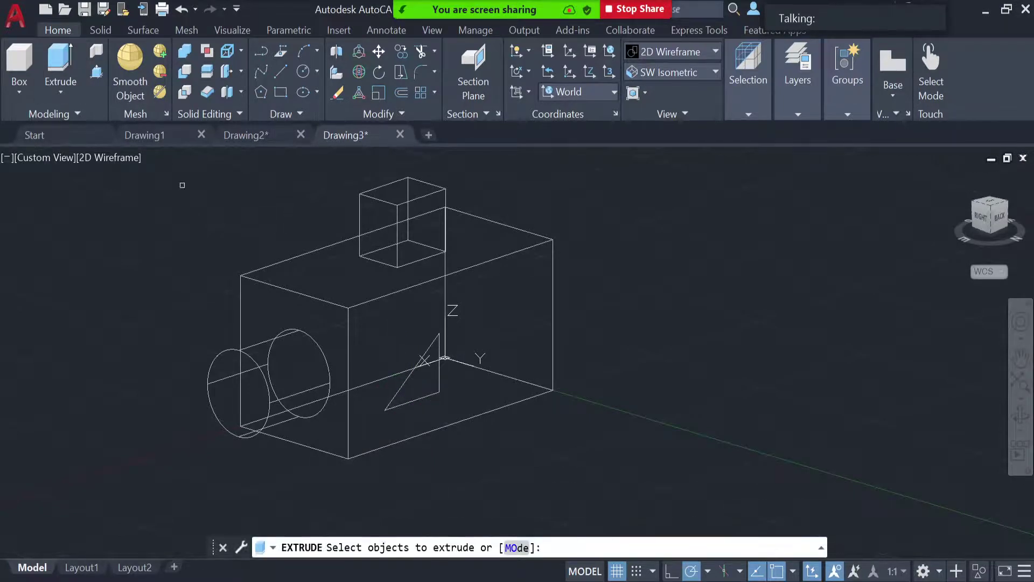
click(402, 385)
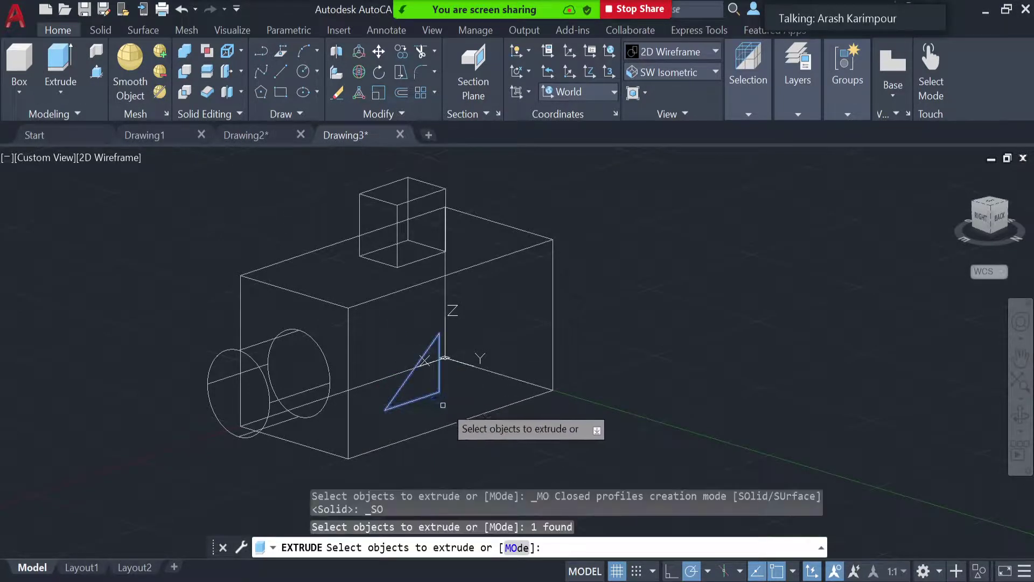
key(Return)
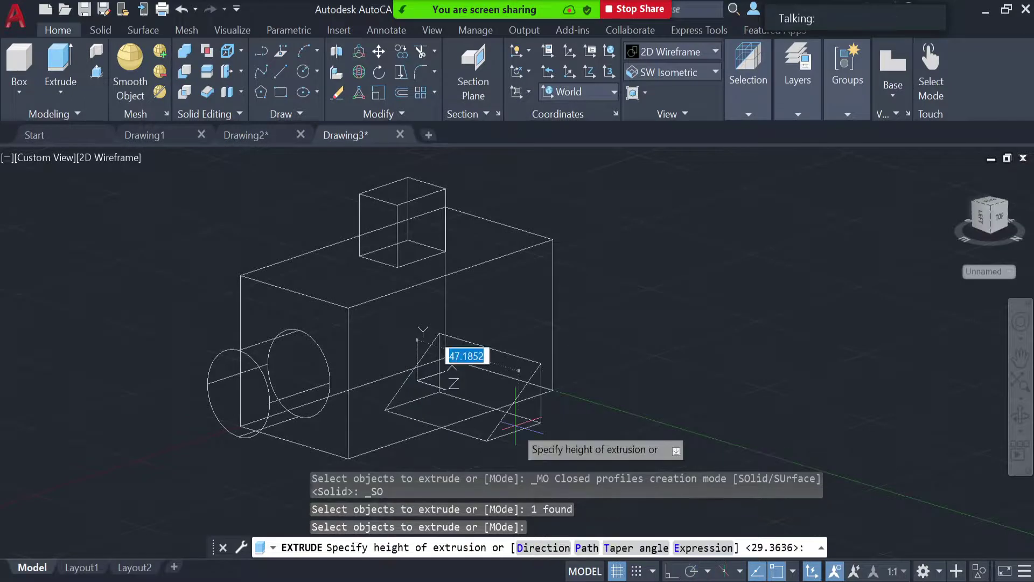
click(490, 430)
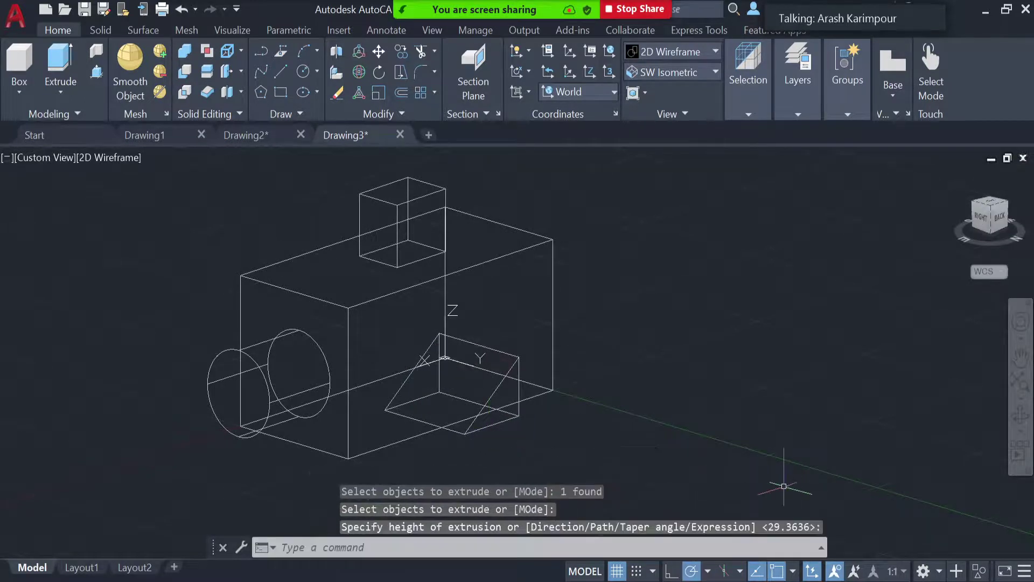
- Display the model in Shaded with edges and view it from its front side
click(658, 50)
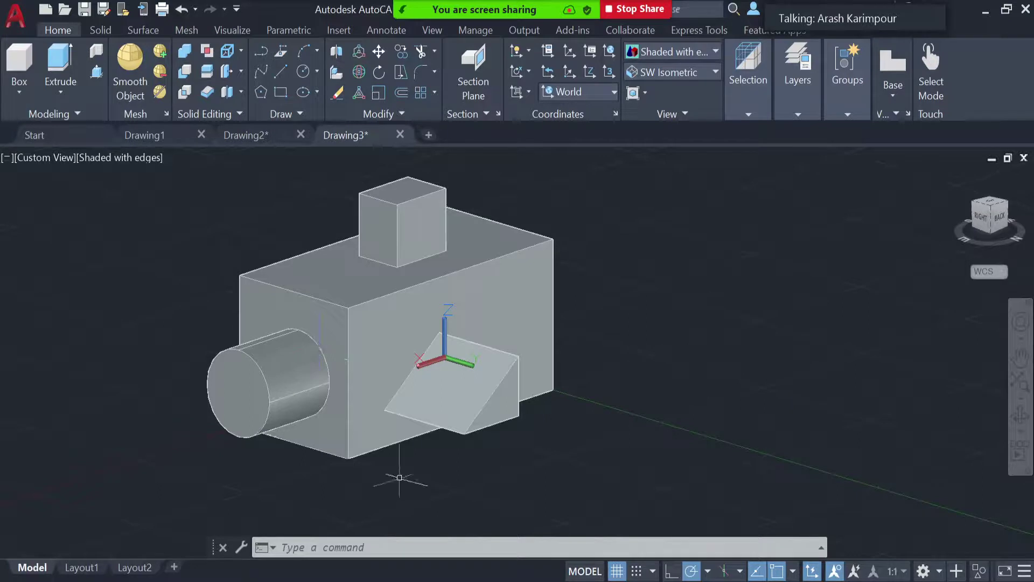
middle_drag(311, 477, 583, 473)
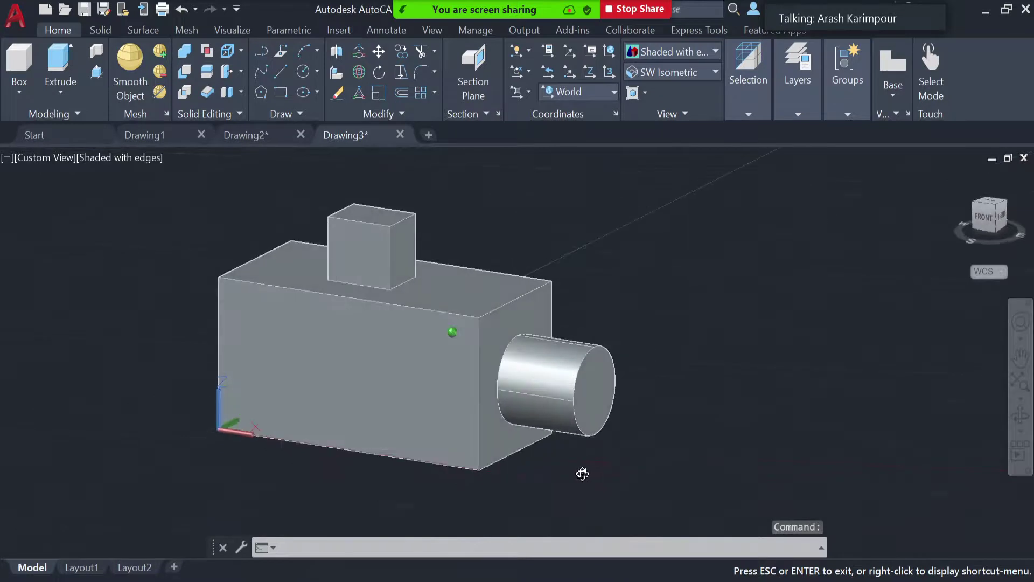